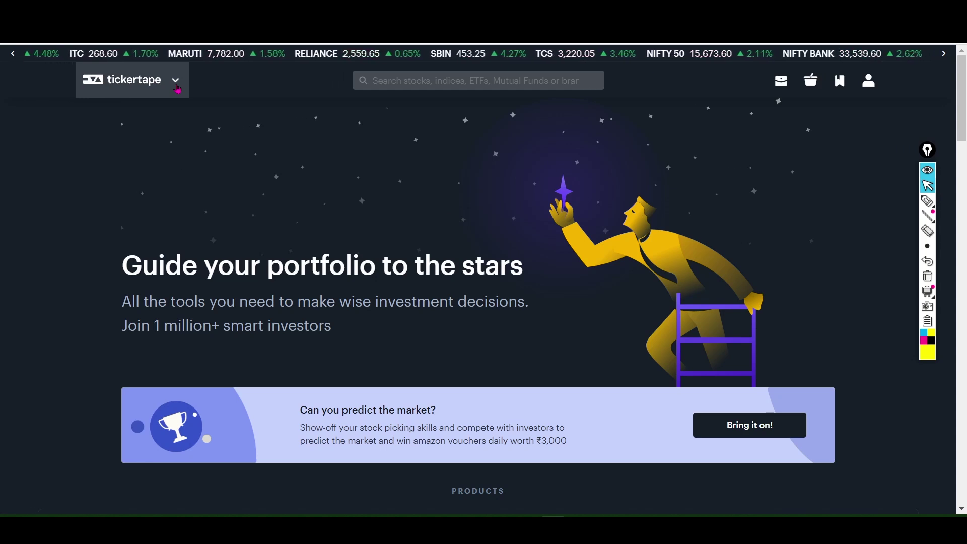
Open the mutual fund (MF) screener and check the columns of its fund table
{"action": "left_click", "coordinate": [177, 85]}
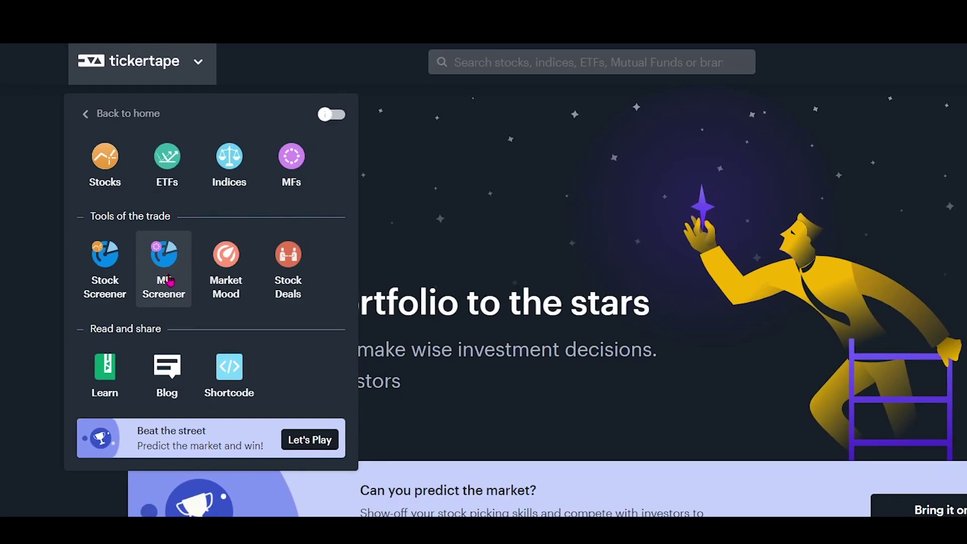
{"action": "left_click", "coordinate": [167, 280]}
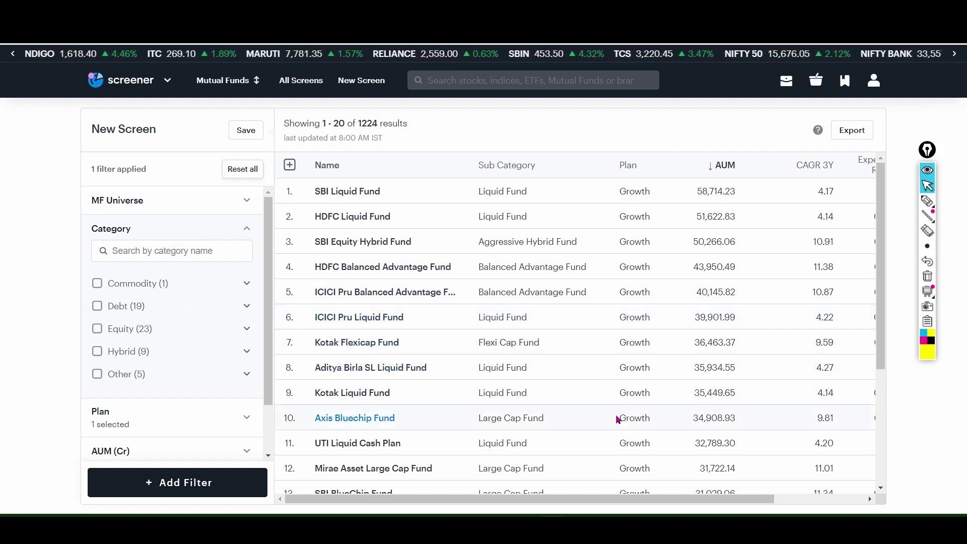
{"action": "mouse_move", "coordinate": [574, 502]}
{"action": "left_mouse_down"}
{"action": "mouse_move", "coordinate": [615, 503]}
{"action": "mouse_move", "coordinate": [560, 501]}
{"action": "left_mouse_up"}
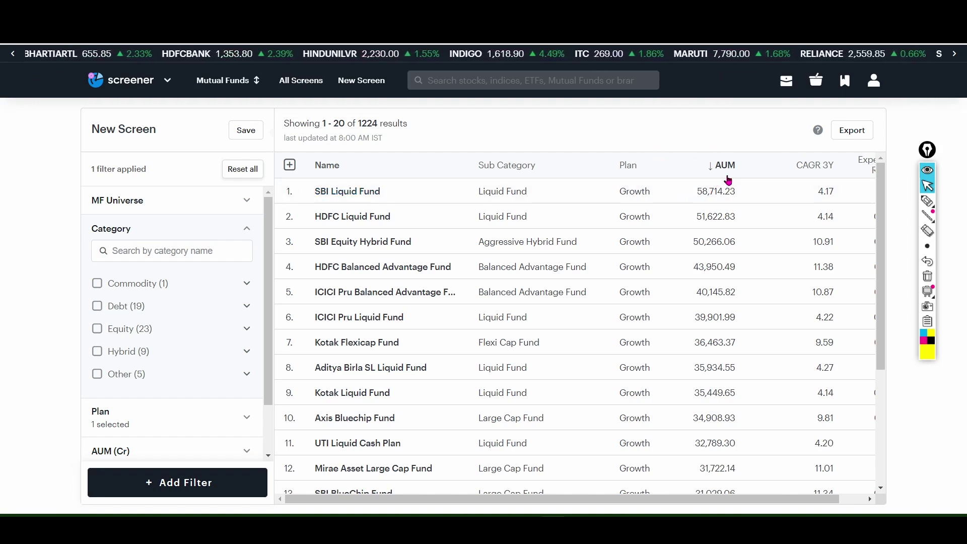
{"action": "scroll", "coordinate": [755, 176], "scroll_direction": "right", "scroll_amount": 1}
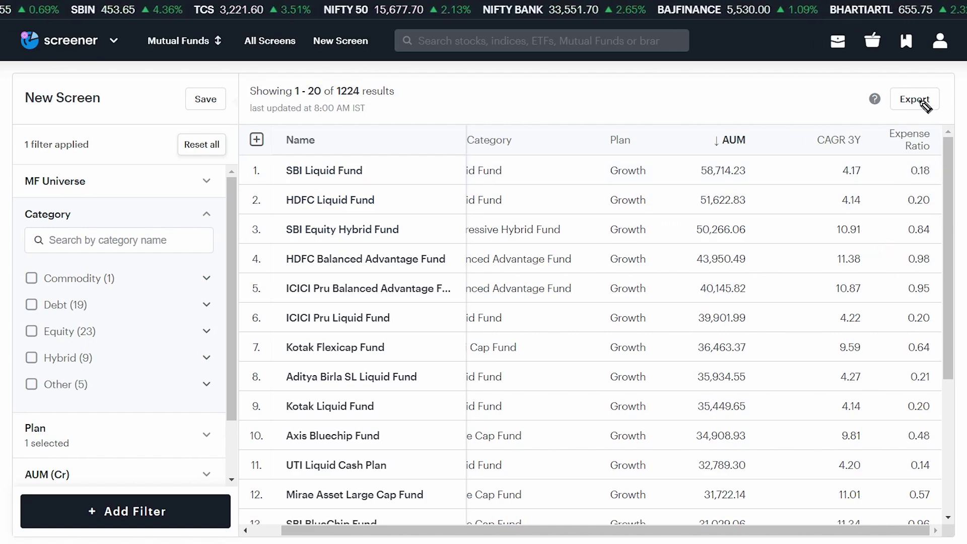
Reset all filters on the new screen, annotating the applied-filter note and the result count
{"action": "mouse_move", "coordinate": [938, 82]}
{"action": "left_mouse_down"}
{"action": "mouse_move", "coordinate": [912, 74]}
{"action": "mouse_move", "coordinate": [876, 109]}
{"action": "mouse_move", "coordinate": [920, 126]}
{"action": "mouse_move", "coordinate": [940, 88]}
{"action": "left_mouse_up"}
{"action": "key", "text": "e"}
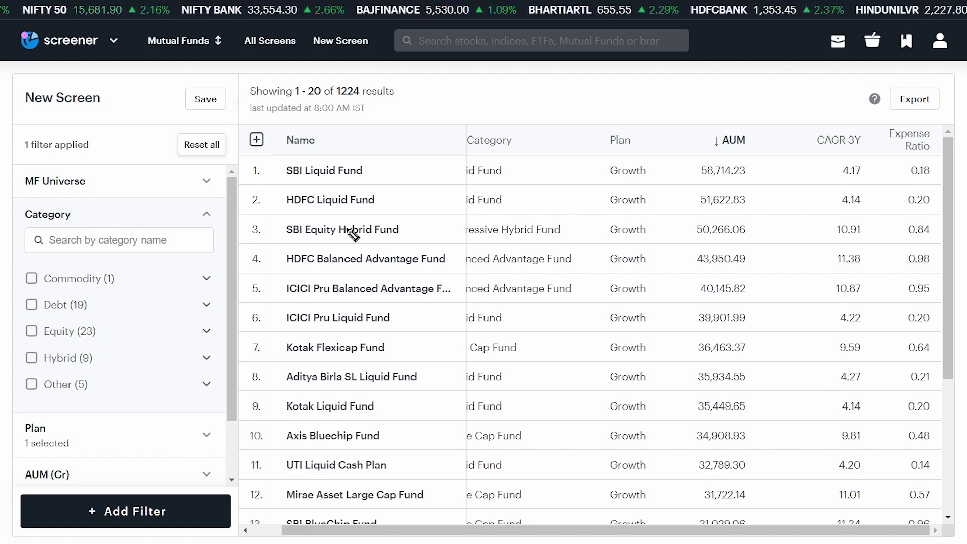
{"action": "mouse_move", "coordinate": [24, 127]}
{"action": "left_mouse_down"}
{"action": "mouse_move", "coordinate": [39, 162]}
{"action": "mouse_move", "coordinate": [74, 161]}
{"action": "mouse_move", "coordinate": [20, 129]}
{"action": "left_mouse_up"}
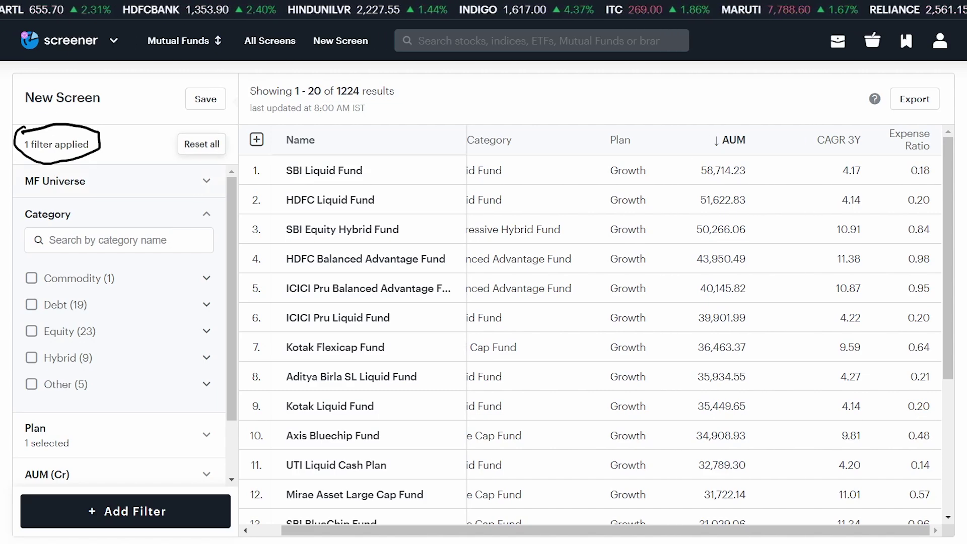
{"action": "left_click", "coordinate": [200, 146]}
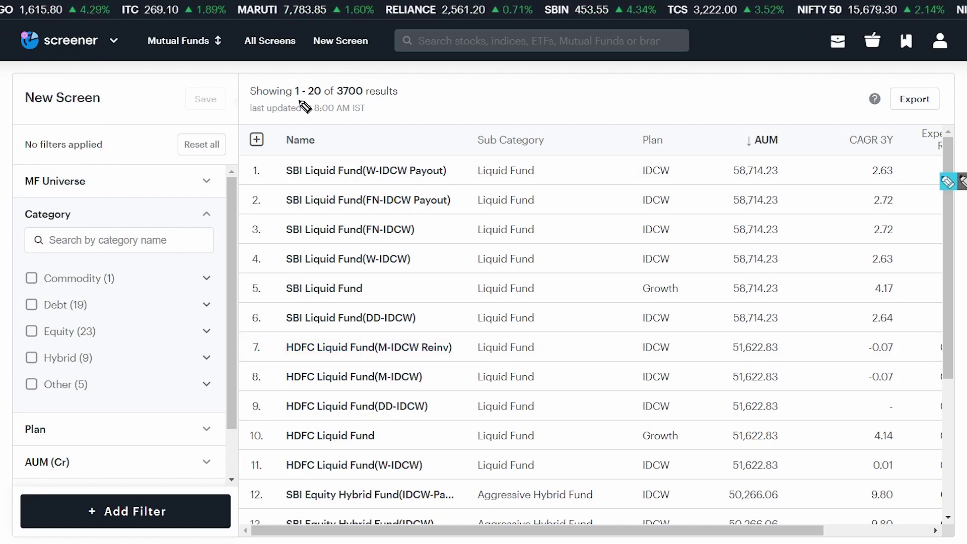
{"action": "left_click_drag", "start_coordinate": [295, 100], "coordinate": [363, 100]}
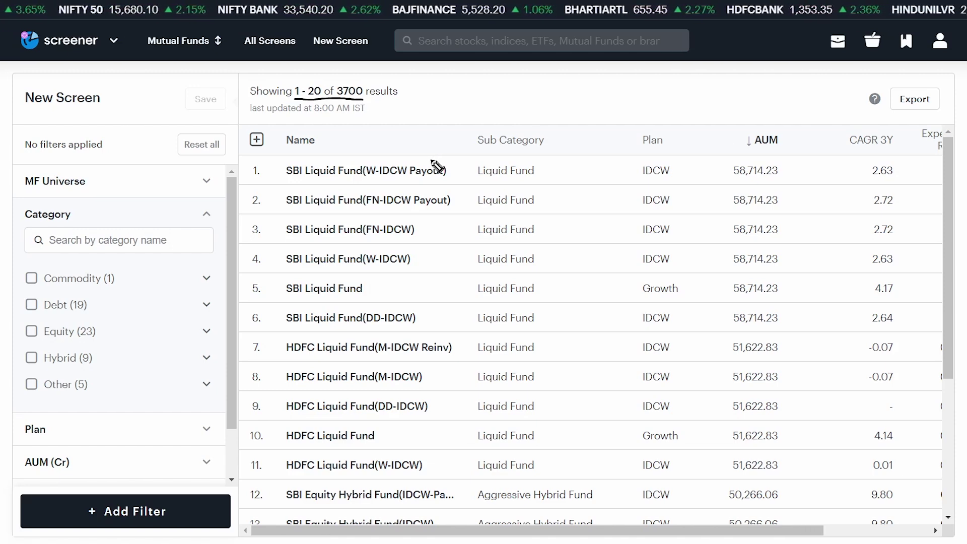
Look through the unfiltered mutual fund list and return to its beginning
{"action": "scroll", "coordinate": [709, 324], "scroll_direction": "down", "scroll_amount": 10}
{"action": "scroll", "coordinate": [545, 407], "scroll_direction": "down", "scroll_amount": 8}
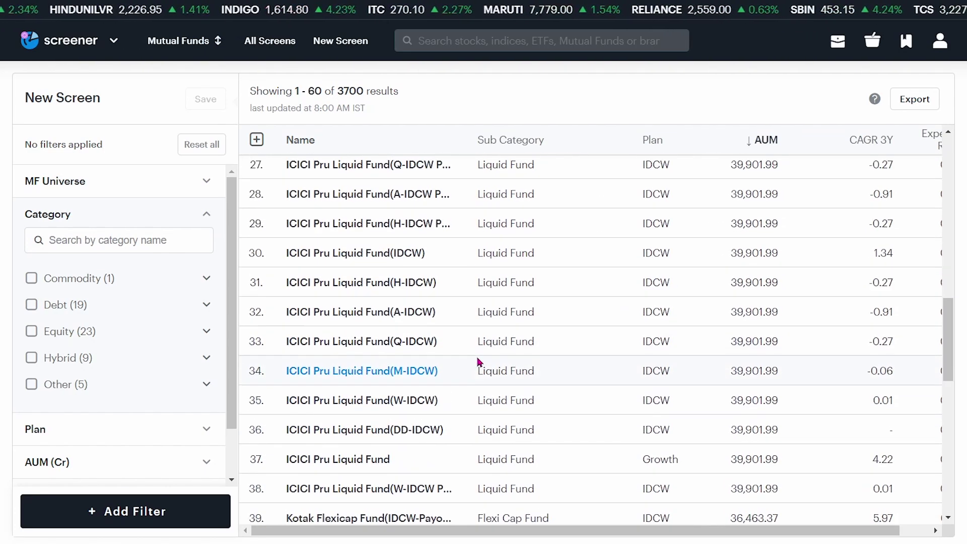
{"action": "scroll", "coordinate": [479, 363], "scroll_direction": "up", "scroll_amount": 1}
{"action": "scroll", "coordinate": [561, 398], "scroll_direction": "down", "scroll_amount": 3}
{"action": "scroll", "coordinate": [562, 395], "scroll_direction": "down", "scroll_amount": 9}
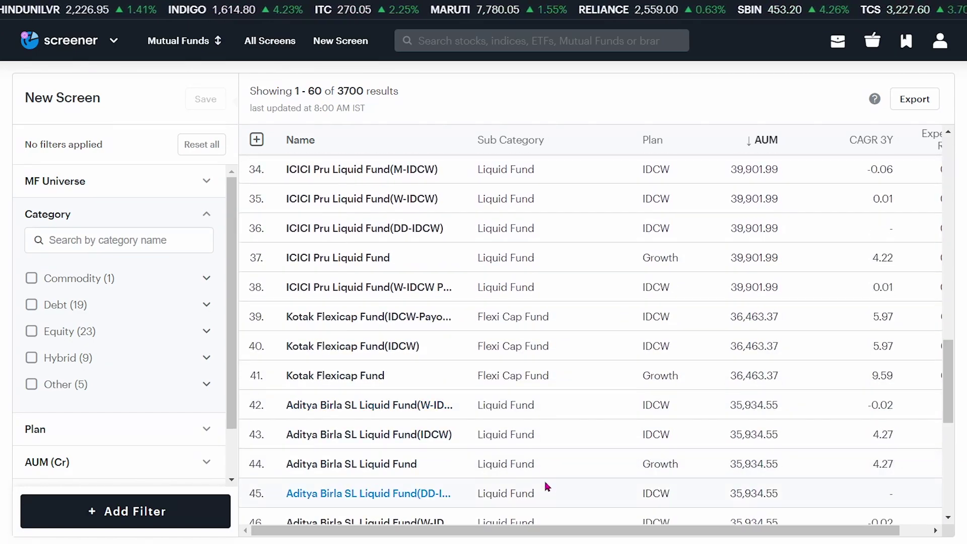
{"action": "scroll", "coordinate": [563, 406], "scroll_direction": "down", "scroll_amount": 10}
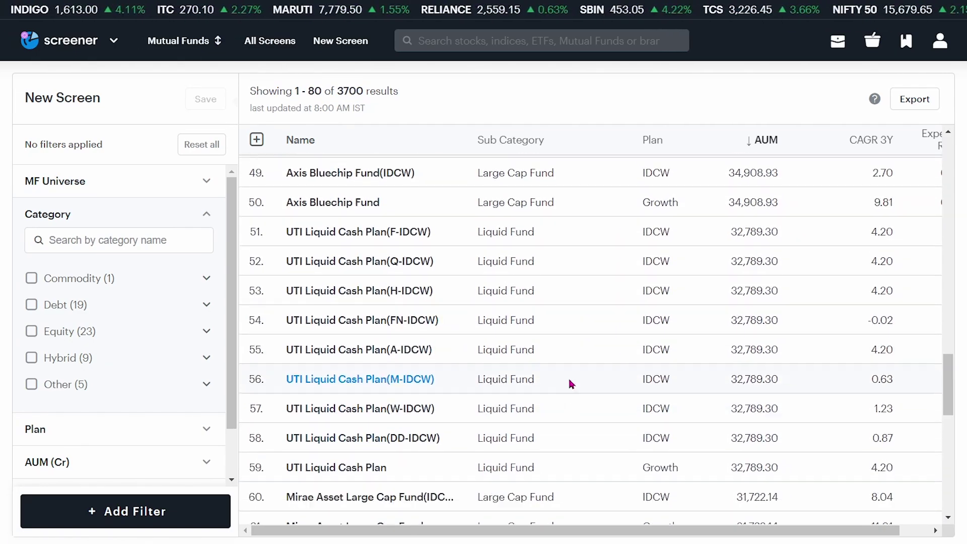
{"action": "scroll", "coordinate": [587, 372], "scroll_direction": "down", "scroll_amount": 3}
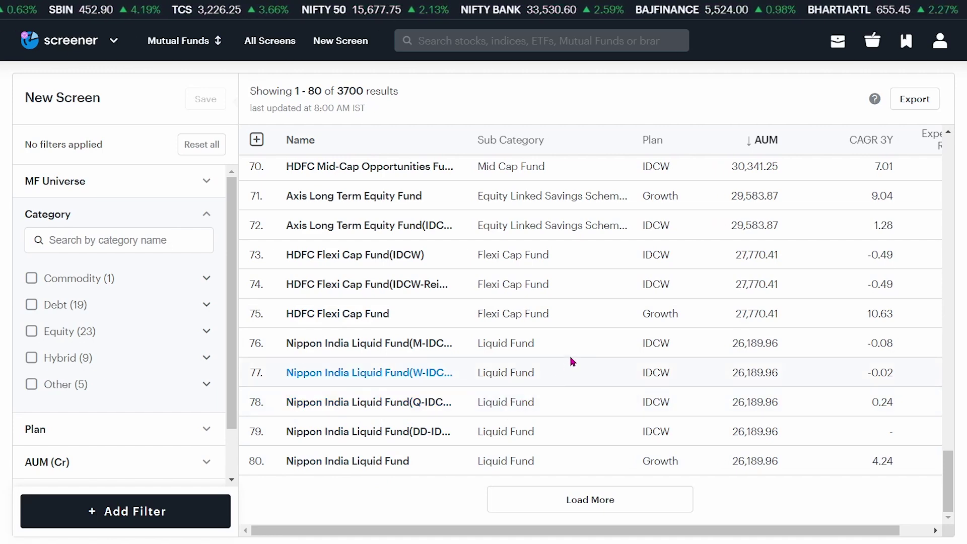
{"action": "scroll", "coordinate": [547, 404], "scroll_direction": "up", "scroll_amount": 15}
{"action": "scroll", "coordinate": [545, 434], "scroll_direction": "up", "scroll_amount": 15}
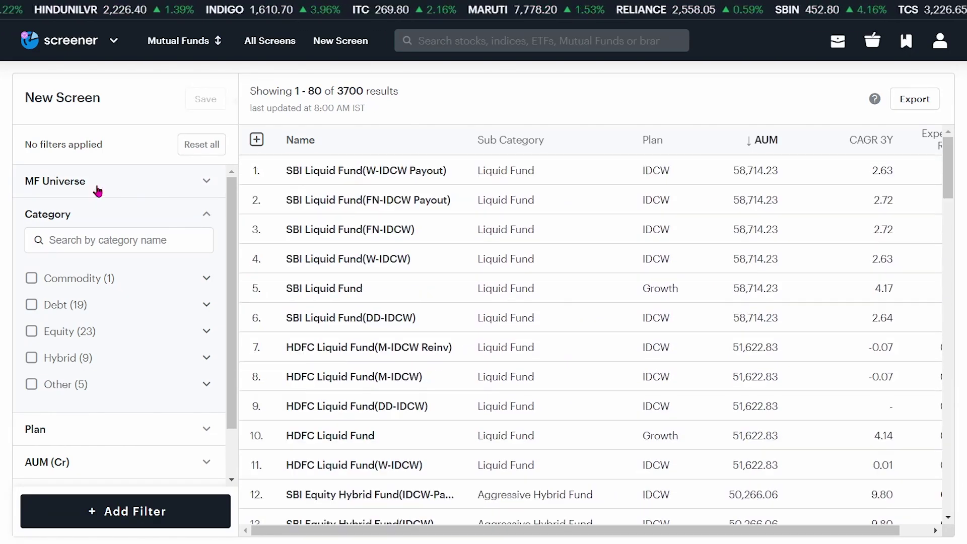
Expand the MF Universe filter to examine the funds in the default ELSS Funds universe and the custom universes
{"action": "left_click", "coordinate": [181, 189]}
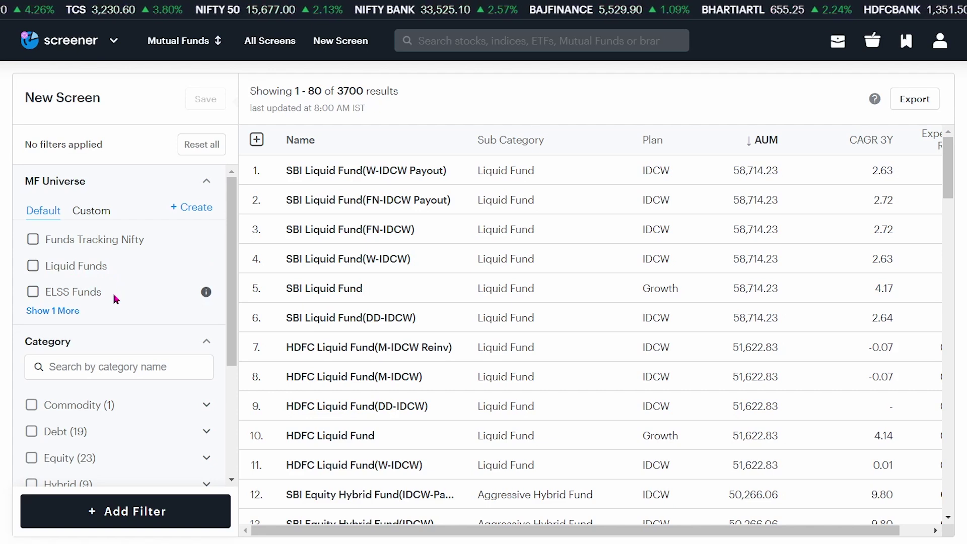
{"action": "left_click", "coordinate": [206, 292]}
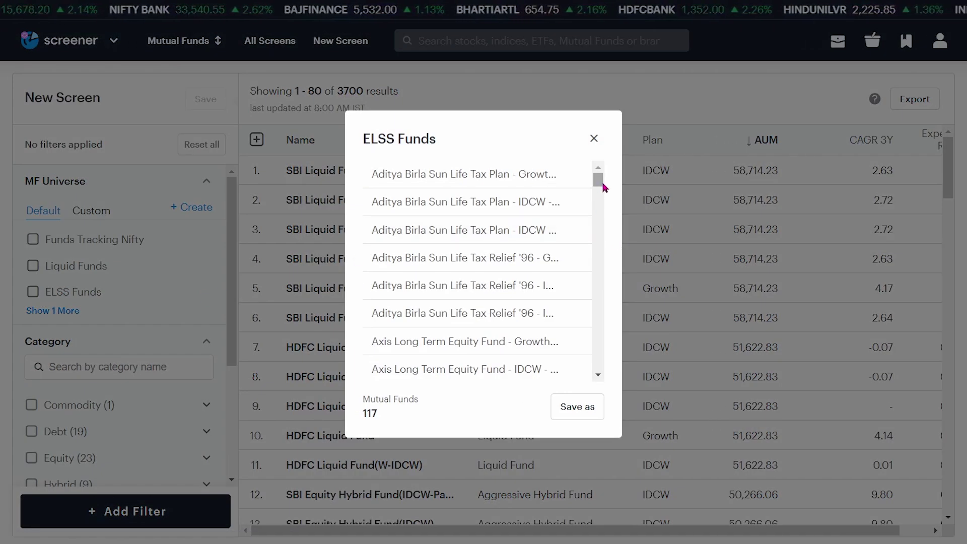
{"action": "mouse_move", "coordinate": [600, 189]}
{"action": "left_mouse_down"}
{"action": "mouse_move", "coordinate": [599, 372]}
{"action": "mouse_move", "coordinate": [599, 195]}
{"action": "left_mouse_up"}
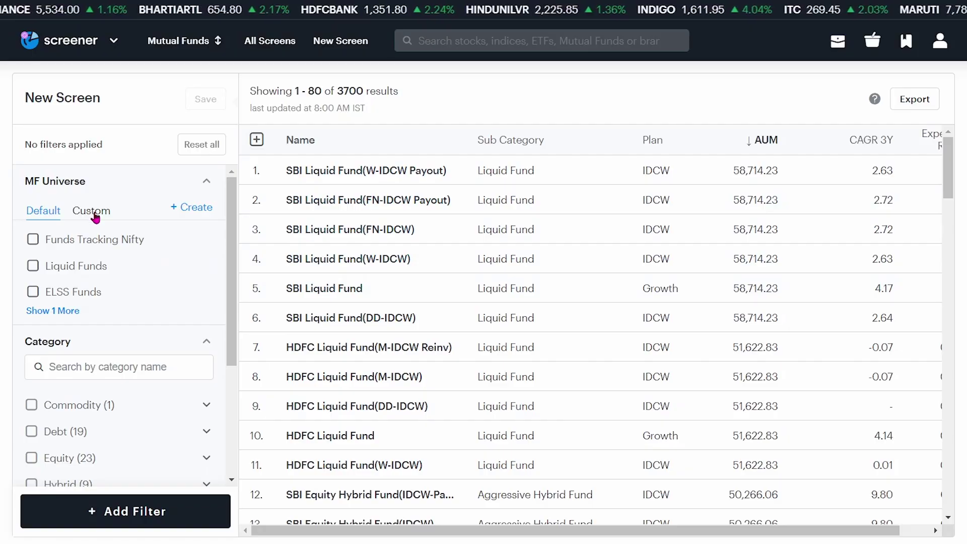
{"action": "left_click", "coordinate": [101, 212]}
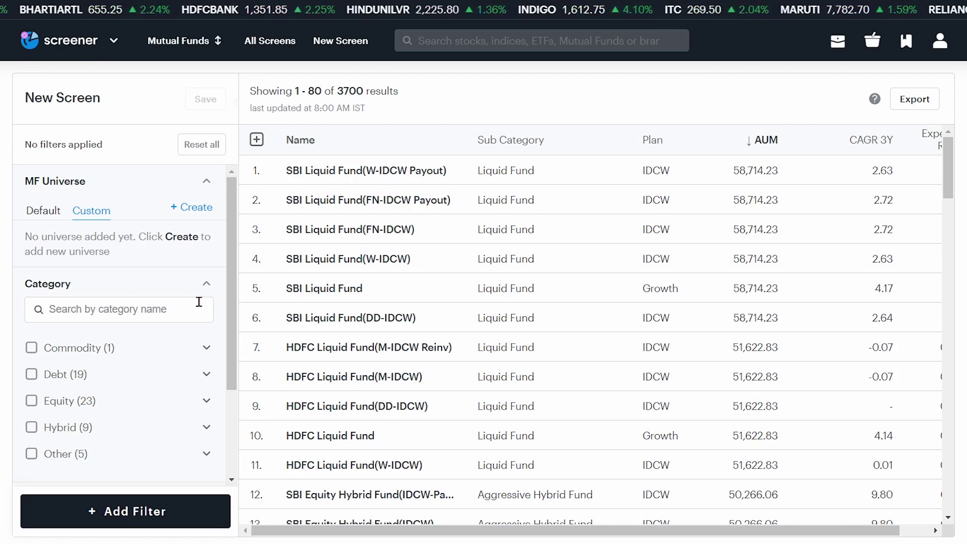
Filter the funds by the Equity category and by the Debt category in turn, clearing each selection again
{"action": "scroll", "coordinate": [191, 307], "scroll_direction": "down", "scroll_amount": 2}
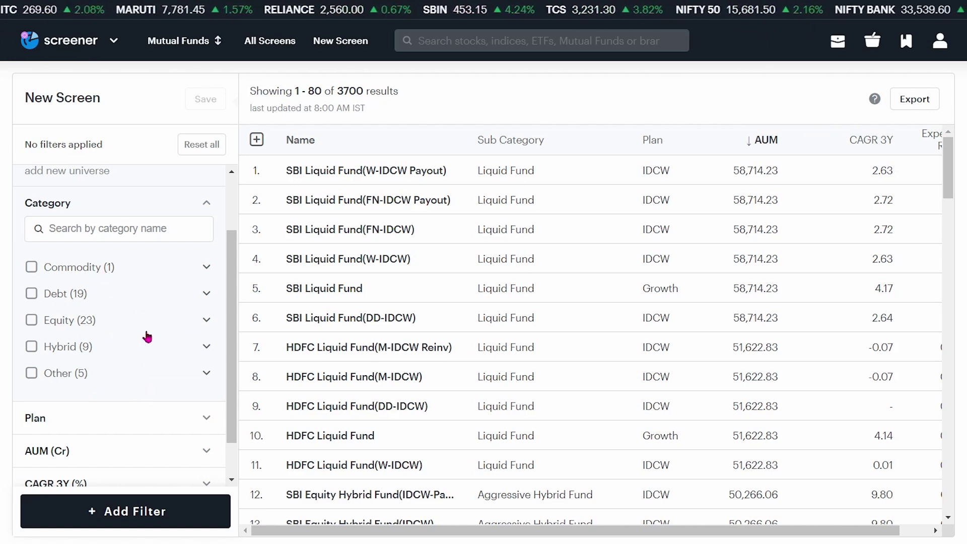
{"action": "left_click", "coordinate": [32, 321]}
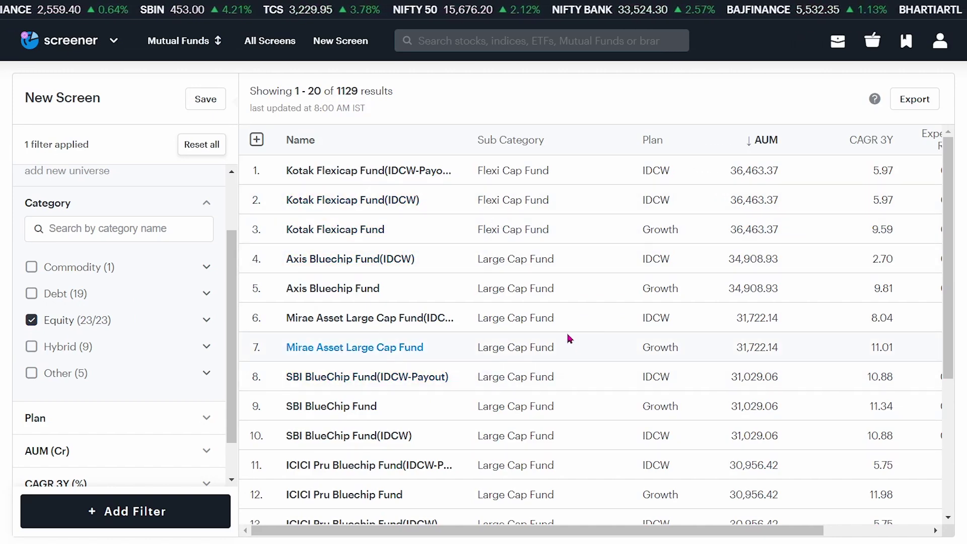
{"action": "left_click", "coordinate": [31, 318]}
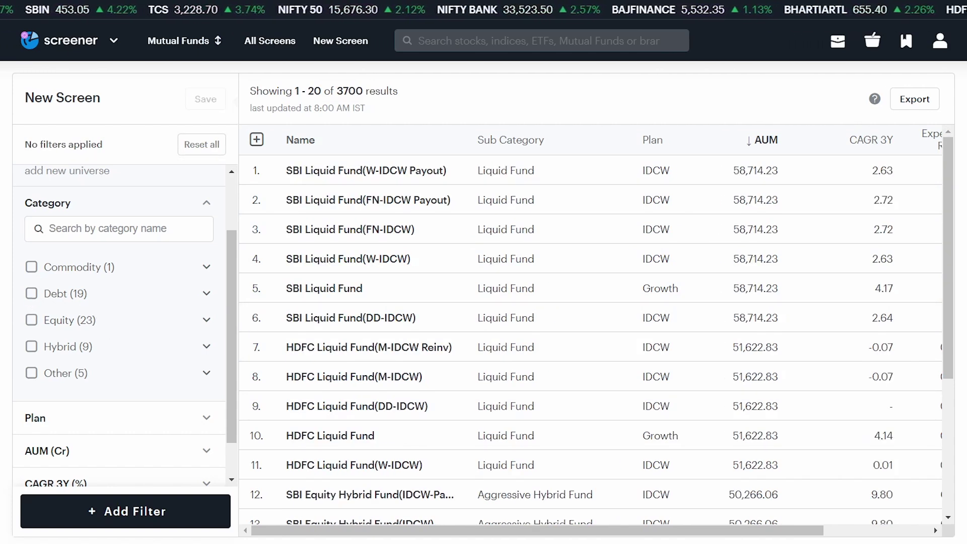
{"action": "left_click", "coordinate": [32, 295]}
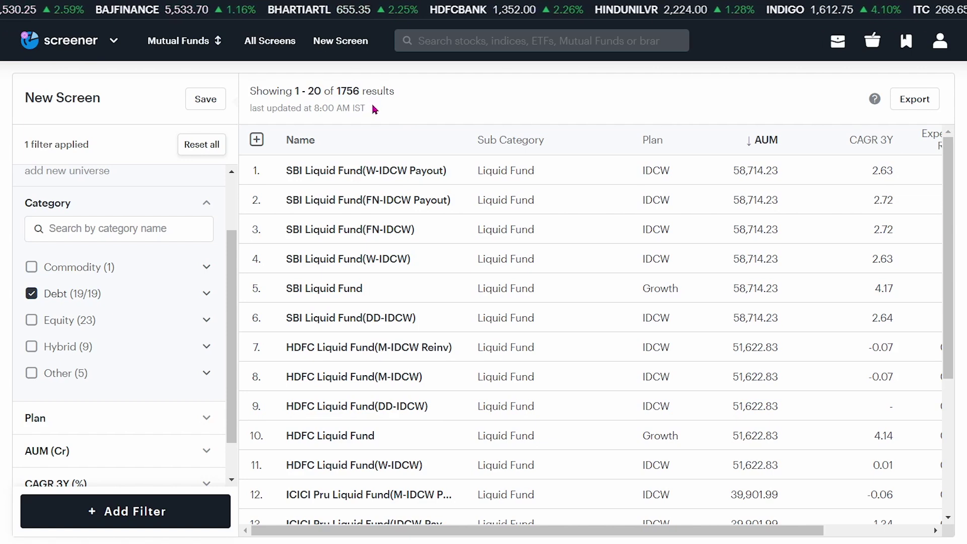
{"action": "left_click", "coordinate": [32, 294]}
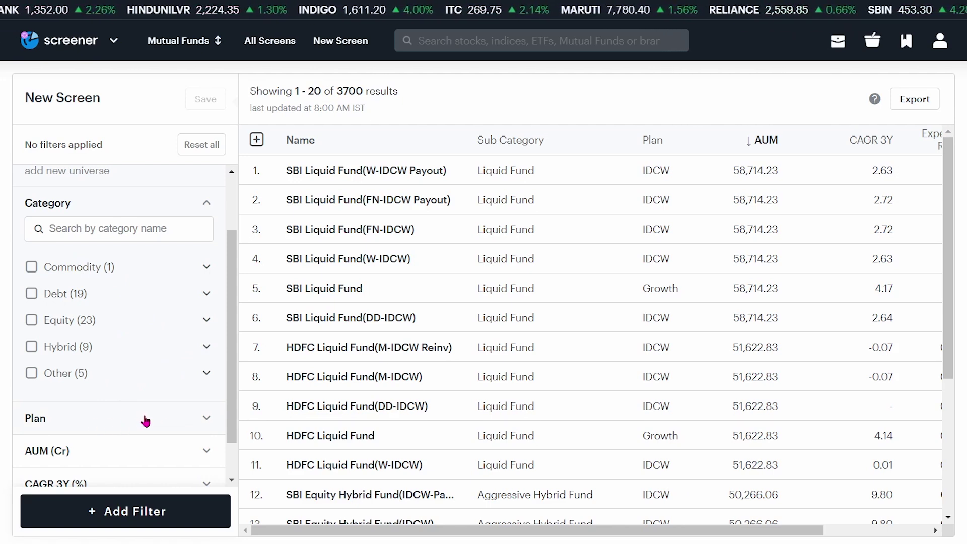
Expand the Plan filter and try the IDCW, Growth and Bonus options one at a time, clearing each
{"action": "left_click", "coordinate": [116, 417]}
{"action": "scroll", "coordinate": [116, 352], "scroll_direction": "down", "scroll_amount": 3}
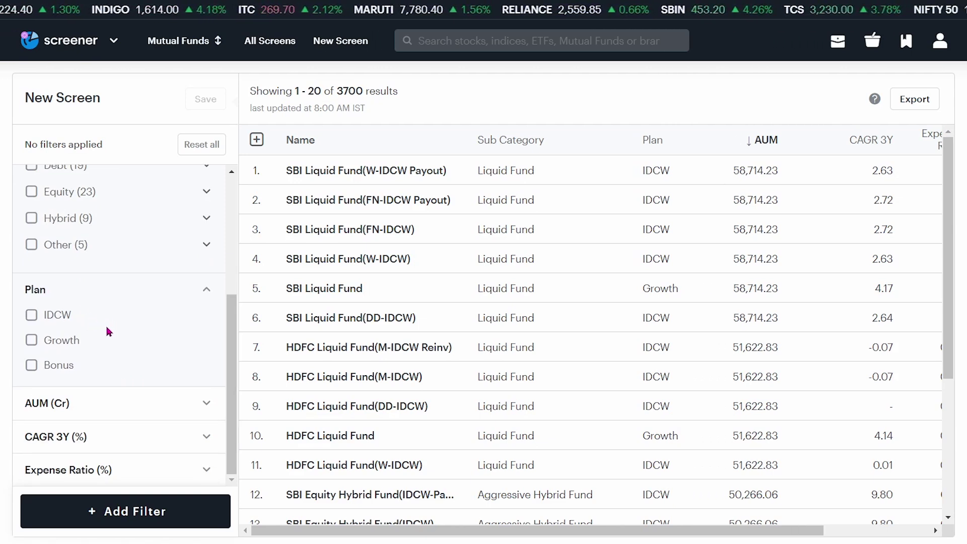
{"action": "left_click", "coordinate": [31, 314]}
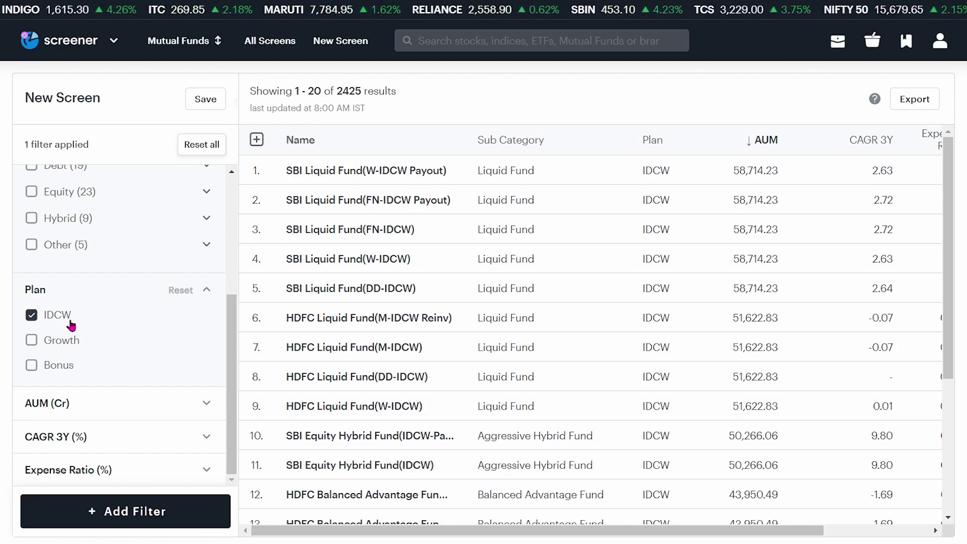
{"action": "left_click", "coordinate": [31, 316]}
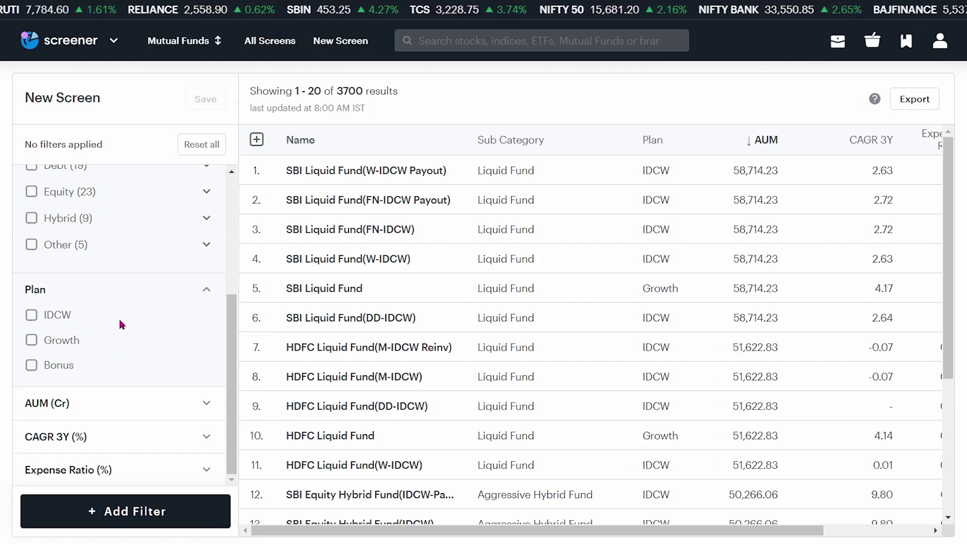
{"action": "left_click", "coordinate": [32, 343]}
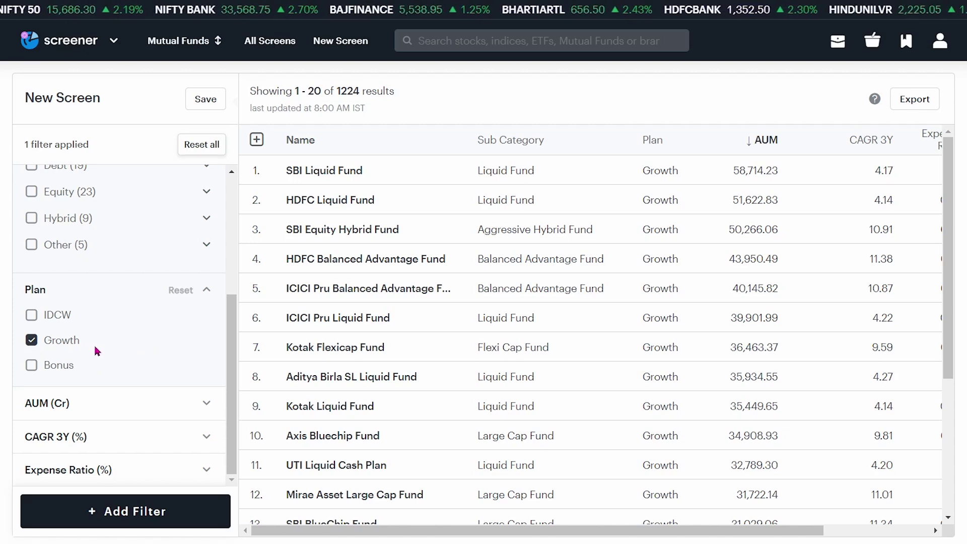
{"action": "left_click", "coordinate": [32, 340]}
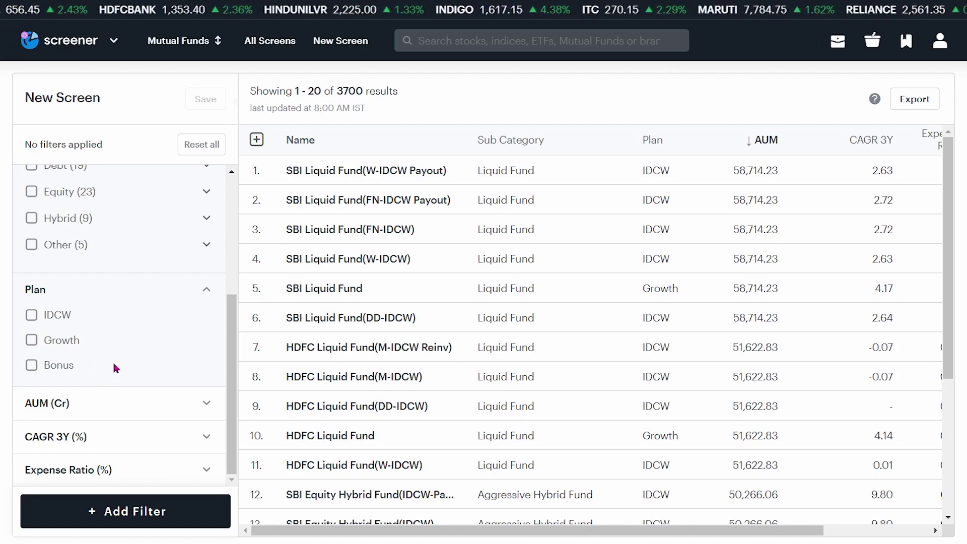
{"action": "left_click", "coordinate": [32, 368]}
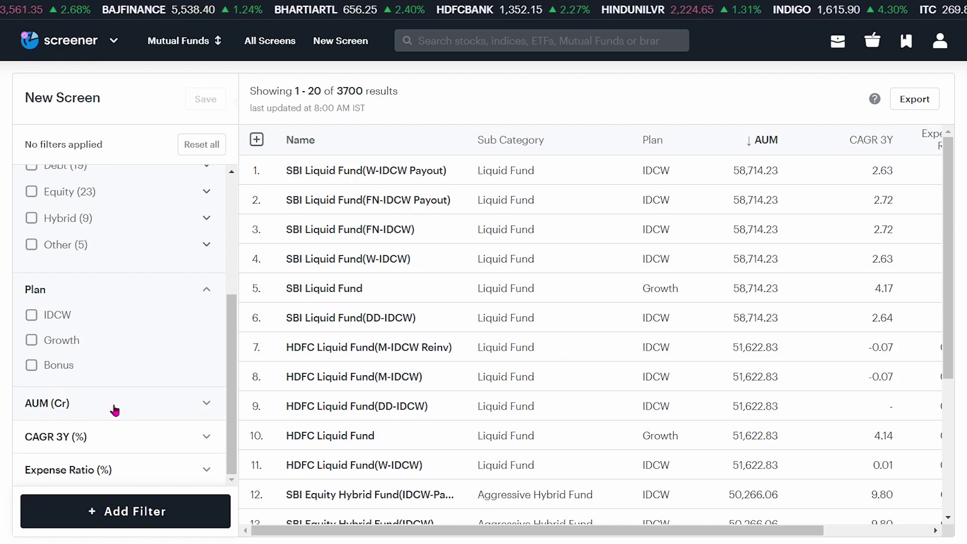
Expand the AUM (Cr) filter and restrict the funds to the Low range
{"action": "left_click", "coordinate": [136, 407]}
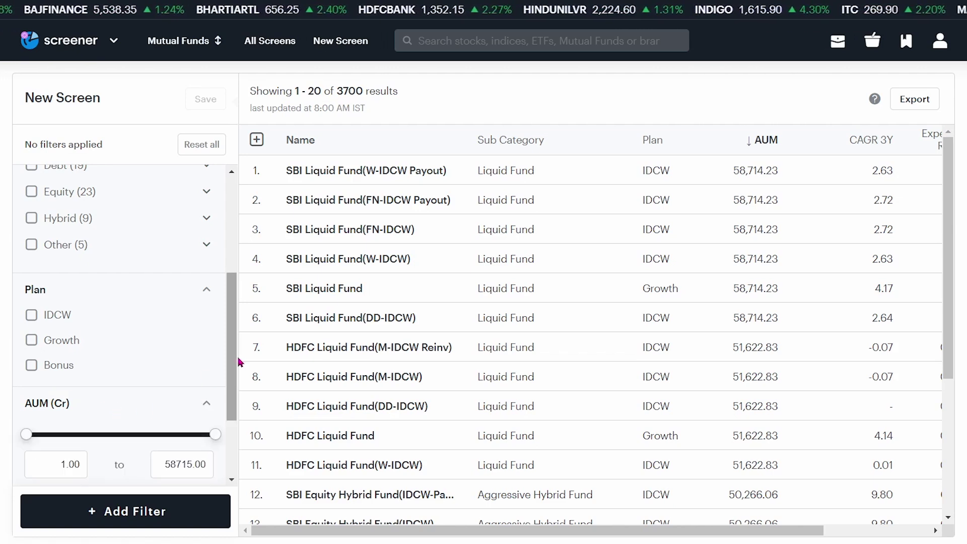
{"action": "left_click_drag", "start_coordinate": [233, 362], "coordinate": [245, 437]}
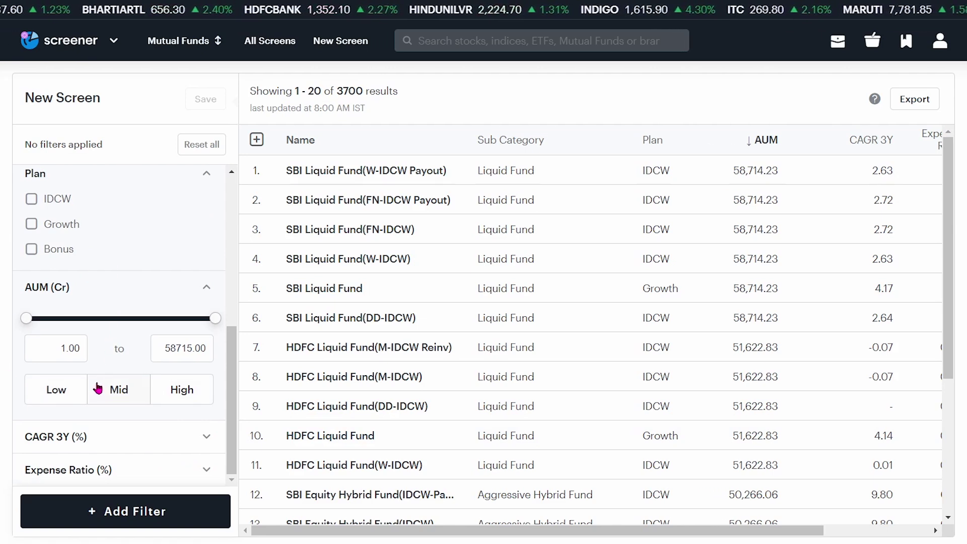
{"action": "left_click", "coordinate": [67, 356]}
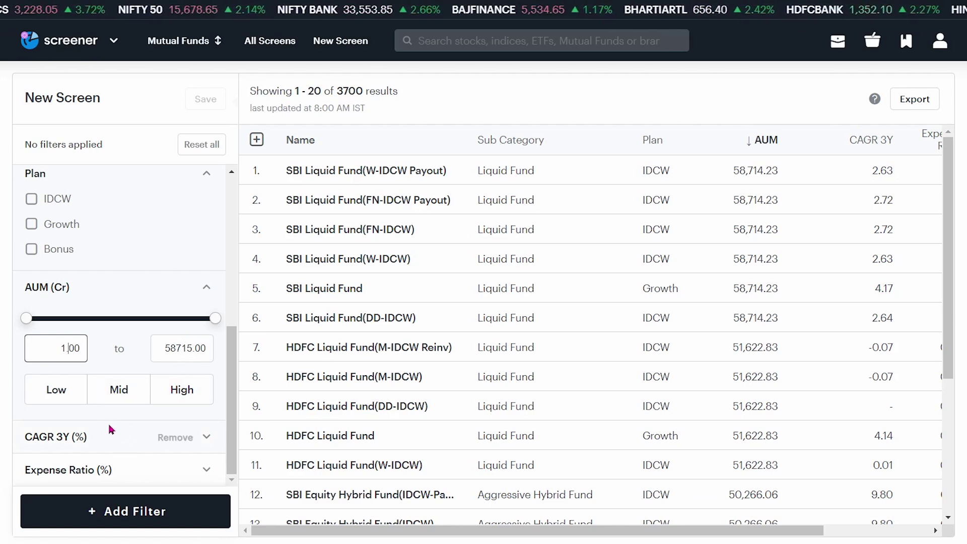
{"action": "left_click", "coordinate": [65, 400]}
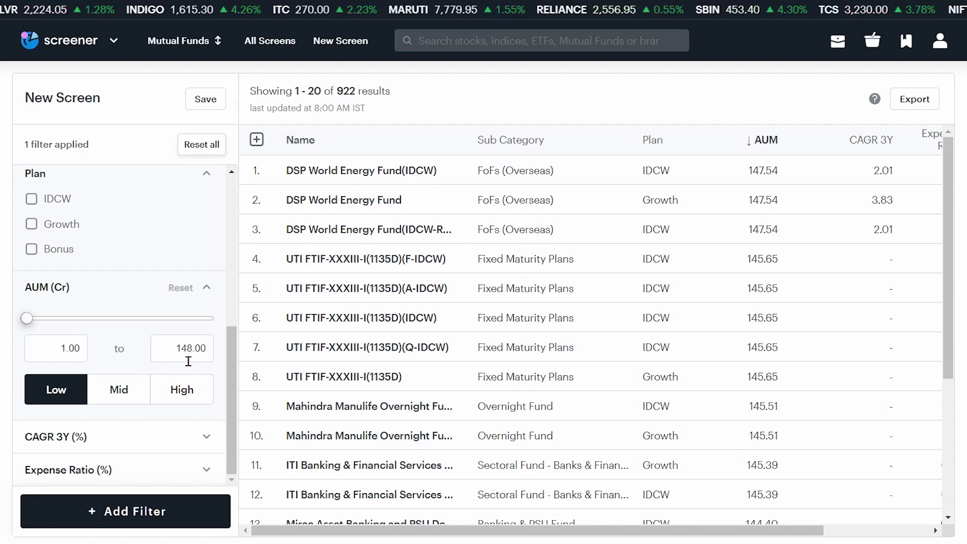
Sort the funds by AUM in ascending order and switch the AUM filter to the Mid range
{"action": "left_click", "coordinate": [768, 141]}
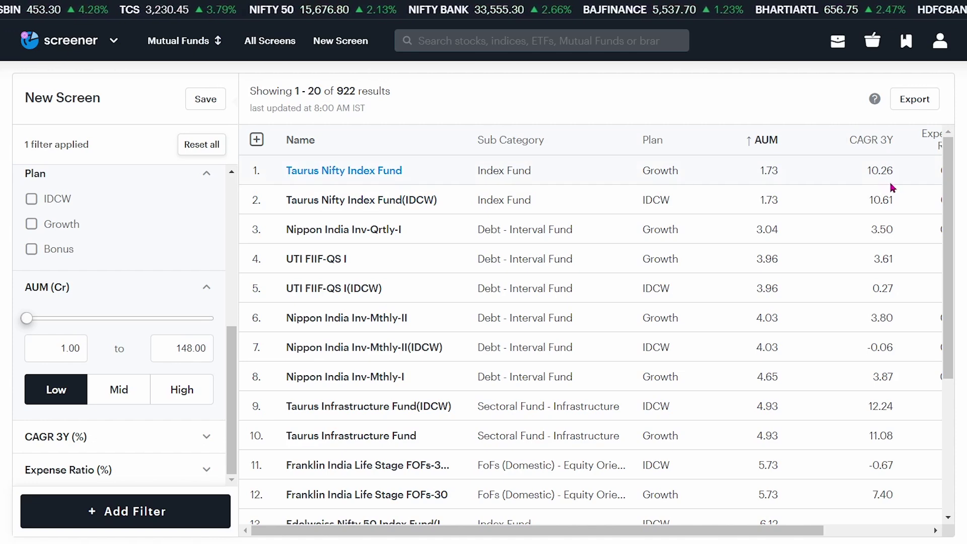
{"action": "mouse_move", "coordinate": [788, 530]}
{"action": "left_mouse_down"}
{"action": "mouse_move", "coordinate": [817, 530]}
{"action": "mouse_move", "coordinate": [789, 531]}
{"action": "left_mouse_up"}
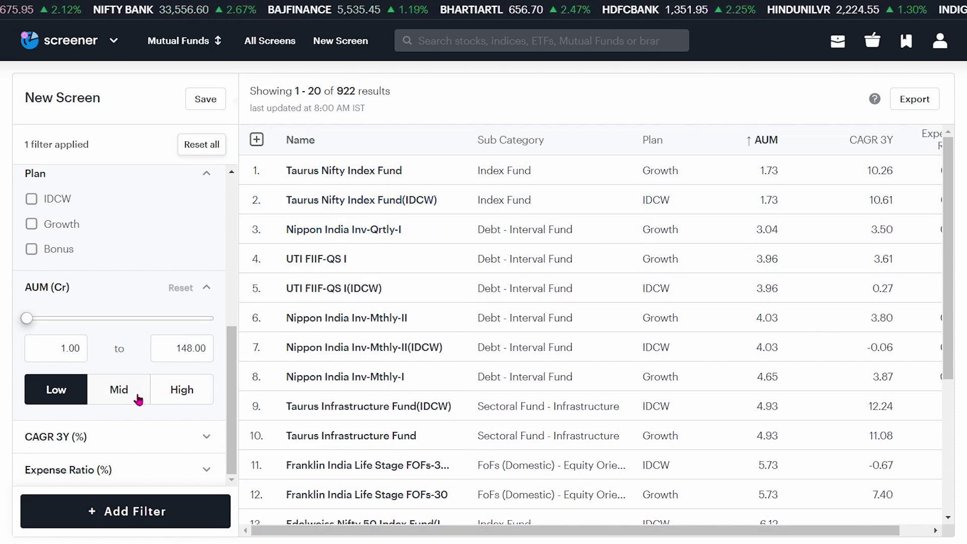
{"action": "left_click", "coordinate": [119, 394]}
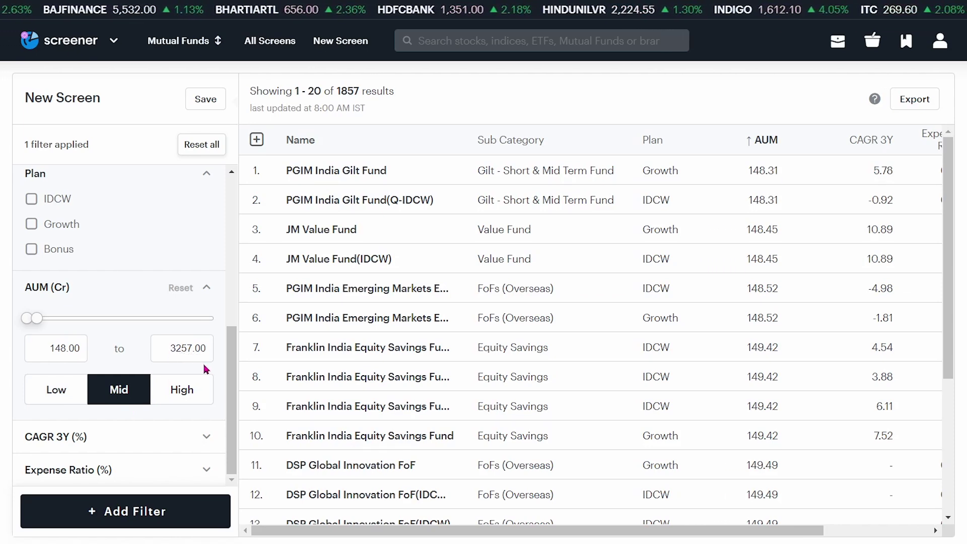
Sort the funds by AUM in descending order, return to ascending order, and switch the AUM filter to the High range
{"action": "left_click", "coordinate": [766, 142]}
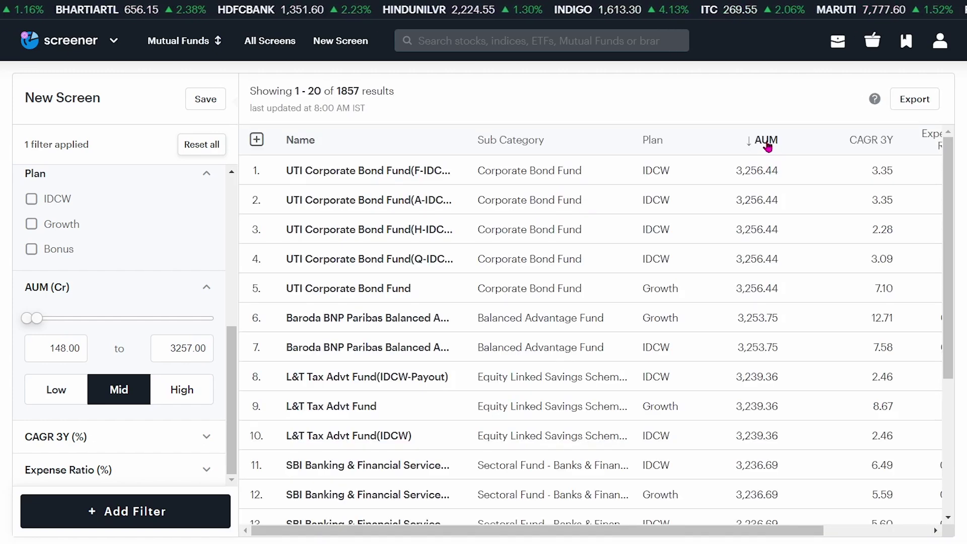
{"action": "left_click", "coordinate": [766, 143]}
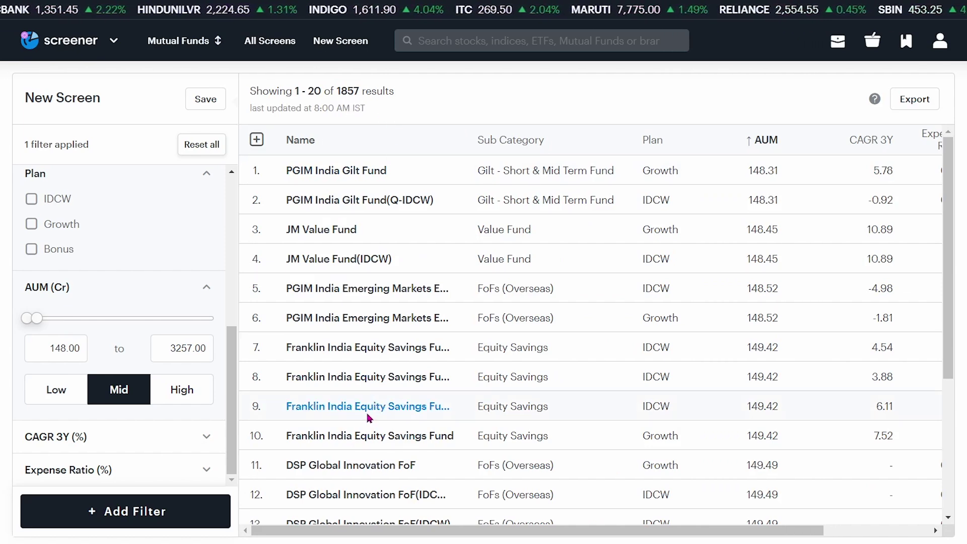
{"action": "left_click", "coordinate": [189, 399]}
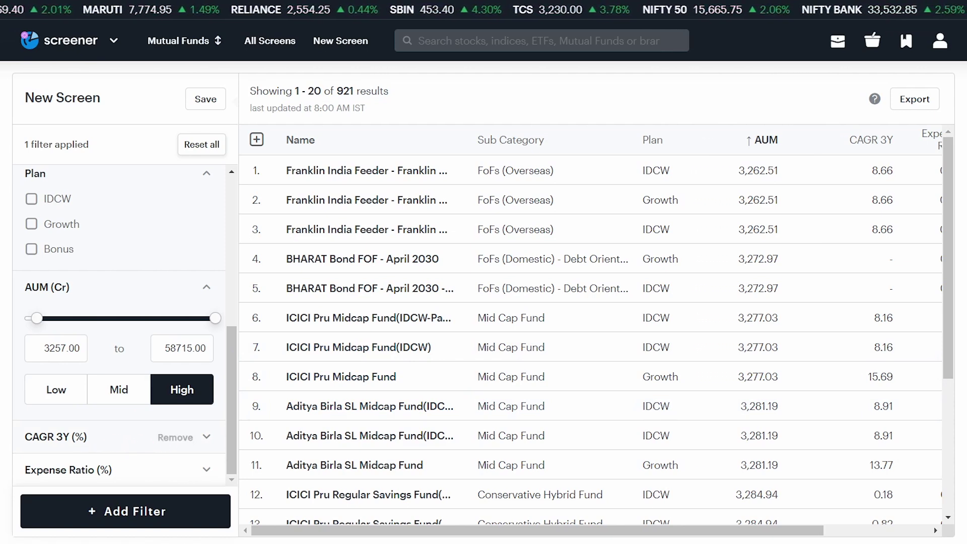
Expand the CAGR 3Y (%) filter, try the Low and Mid ranges, and restrict the funds to the High range
{"action": "left_click", "coordinate": [121, 438]}
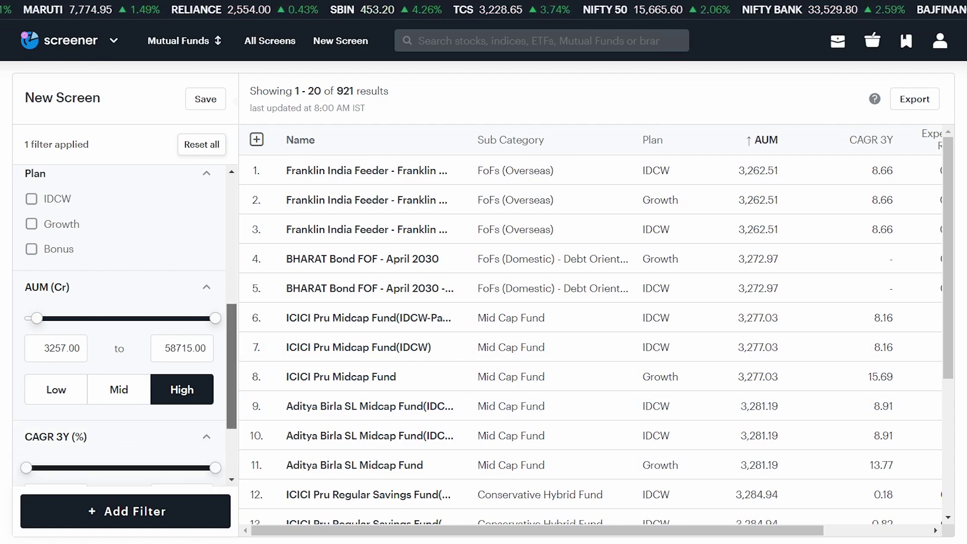
{"action": "scroll", "coordinate": [231, 373], "scroll_direction": "down", "scroll_amount": 2}
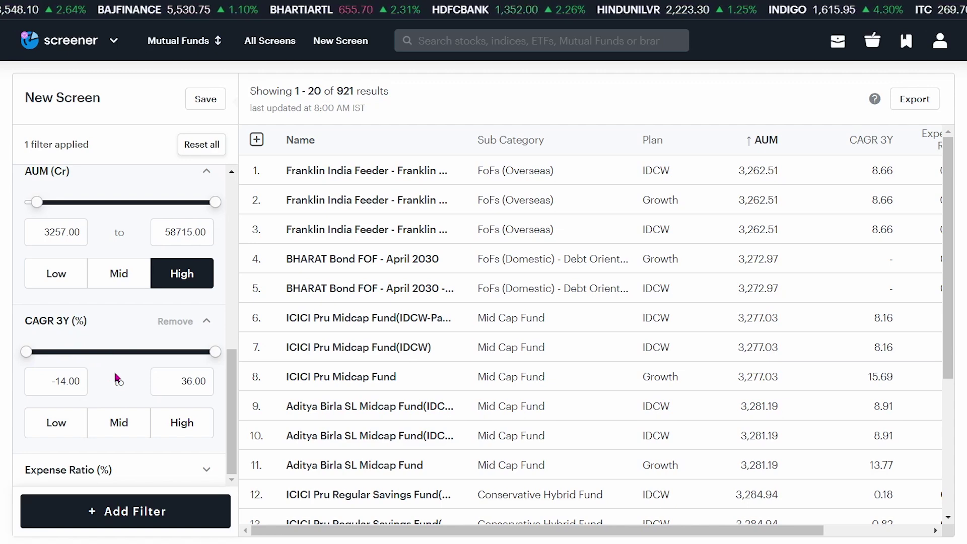
{"action": "left_click", "coordinate": [63, 431]}
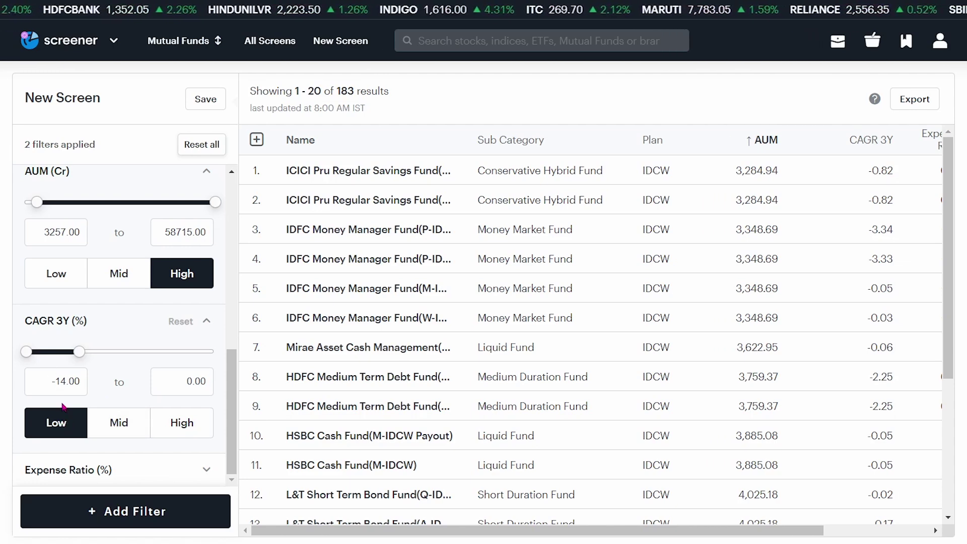
{"action": "left_click", "coordinate": [124, 437]}
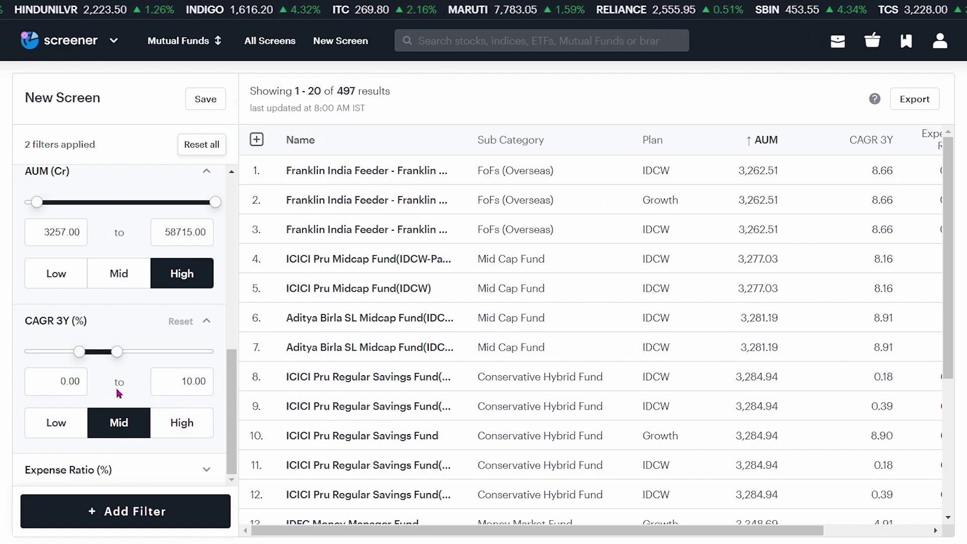
{"action": "left_click", "coordinate": [175, 432]}
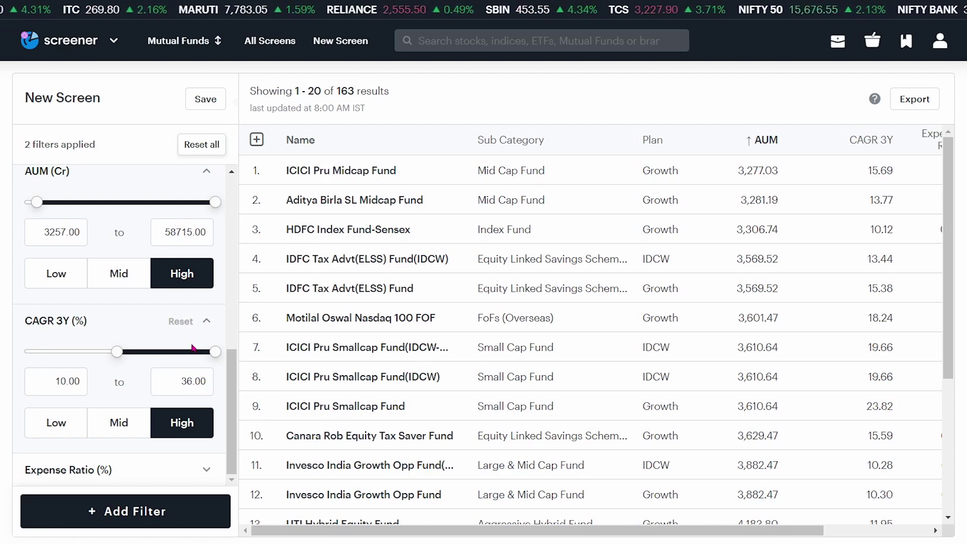
Sort the funds by CAGR 3Y in descending order and open the detail page of the PGIM India Midcap Opp Fund
{"action": "scroll", "coordinate": [565, 388], "scroll_direction": "right", "scroll_amount": 1}
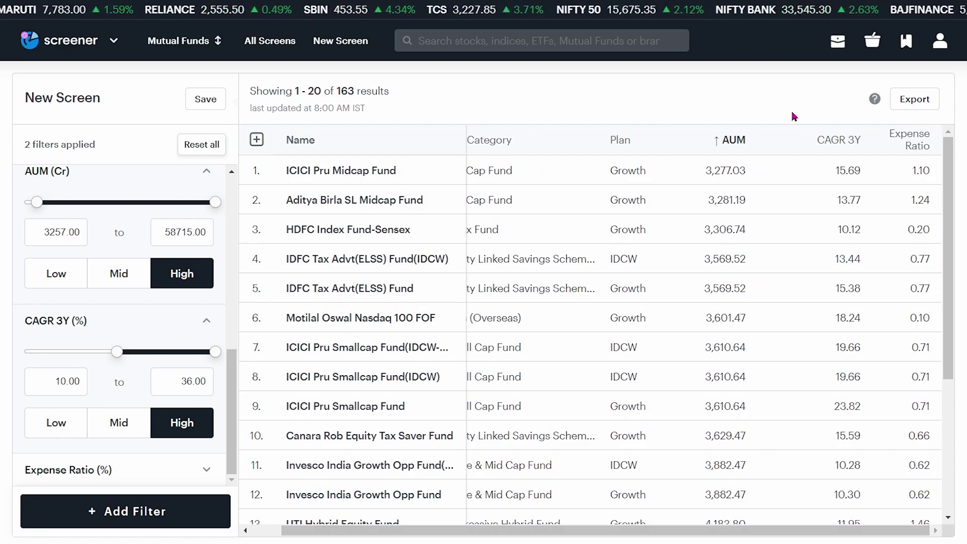
{"action": "left_click", "coordinate": [842, 142]}
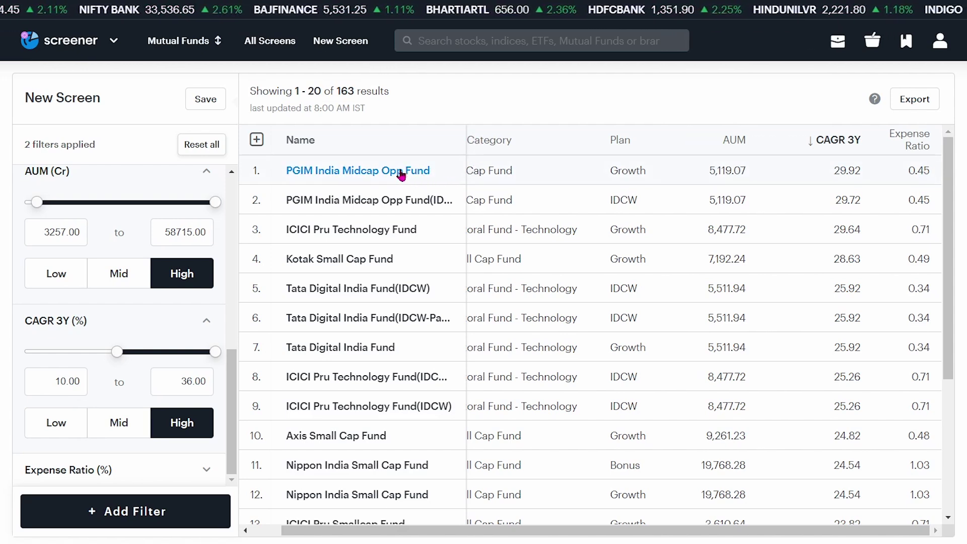
{"action": "mouse_move", "coordinate": [402, 176]}
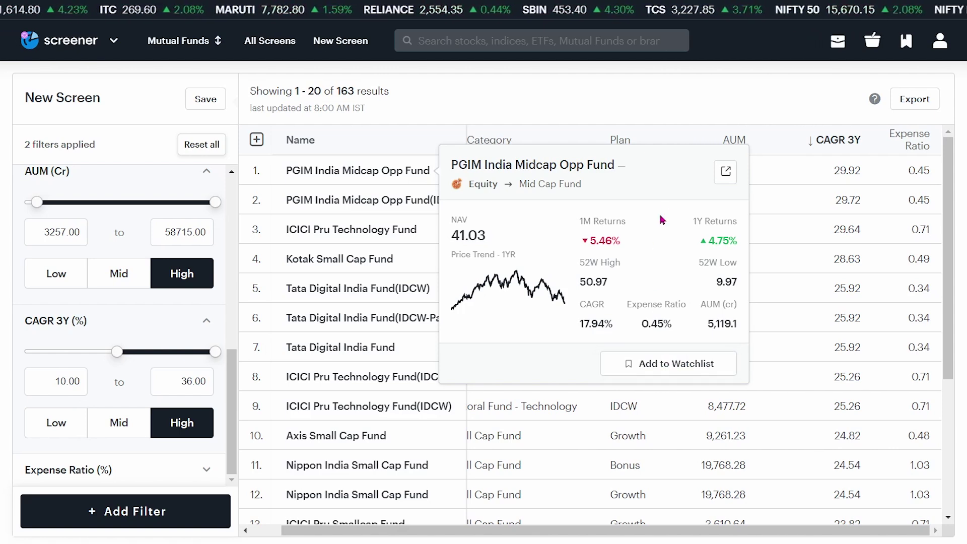
{"action": "left_click", "coordinate": [725, 174]}
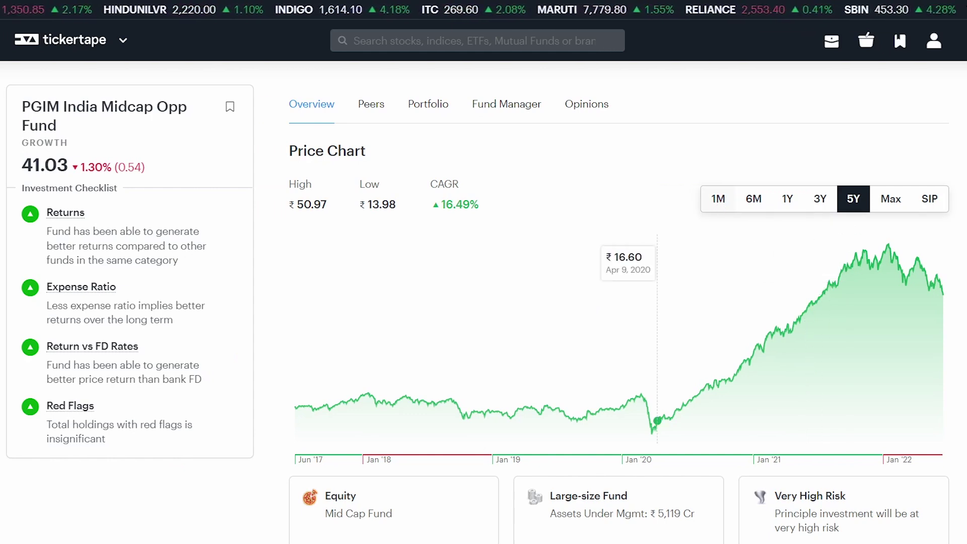
View the fund's price chart over 1M, 6M, 1Y, 3Y, 5Y and Max in turn, ending with the SIP view
{"action": "left_click", "coordinate": [721, 204]}
{"action": "left_click", "coordinate": [754, 203]}
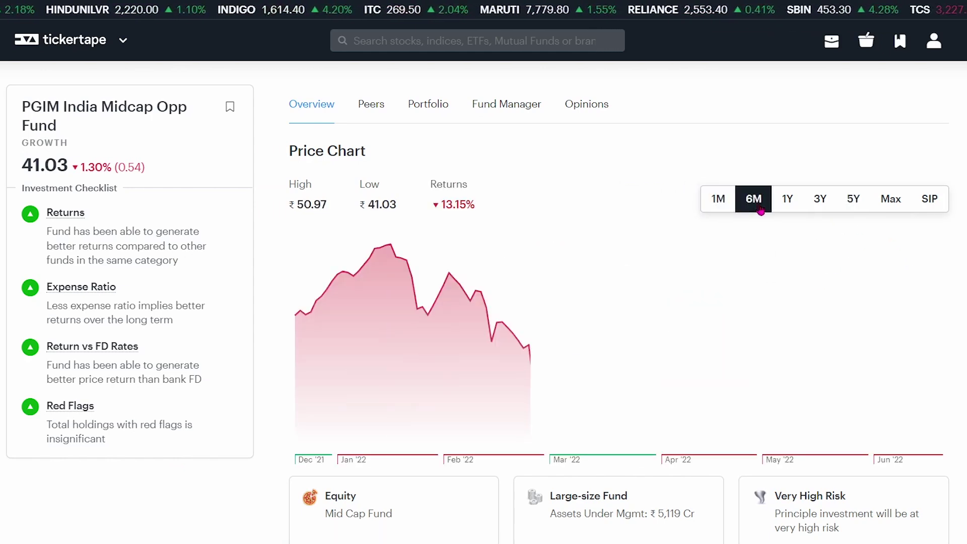
{"action": "left_click", "coordinate": [788, 201]}
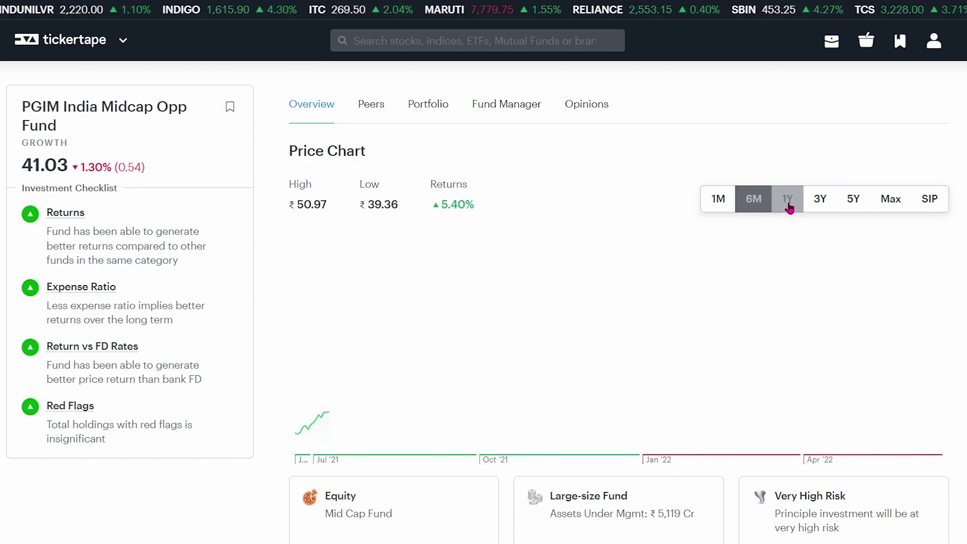
{"action": "left_click", "coordinate": [821, 203]}
{"action": "left_click", "coordinate": [853, 203]}
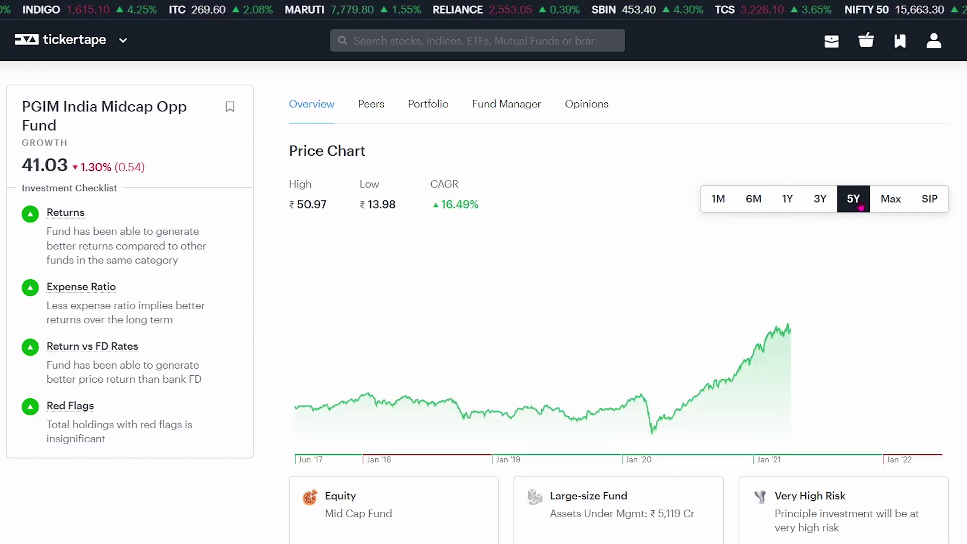
{"action": "left_click", "coordinate": [888, 207]}
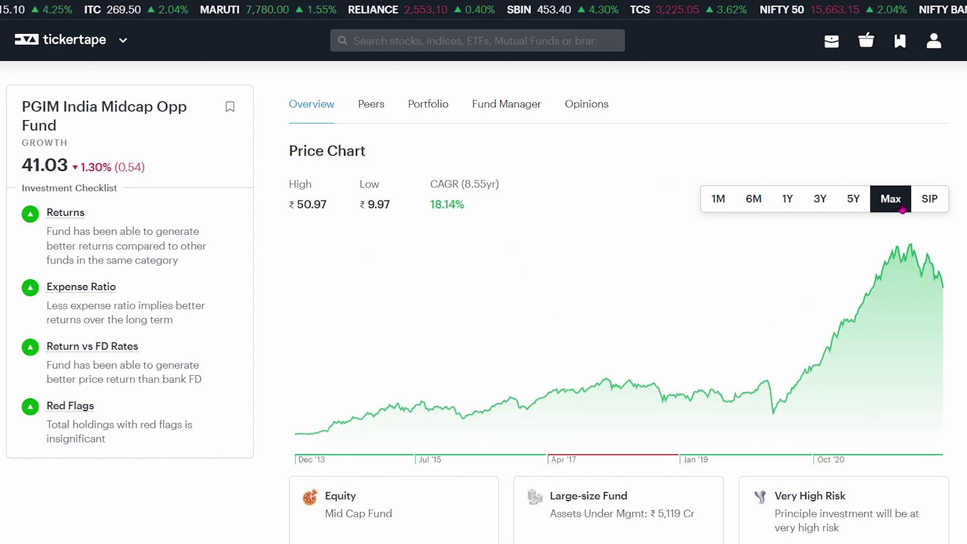
{"action": "left_click", "coordinate": [929, 209]}
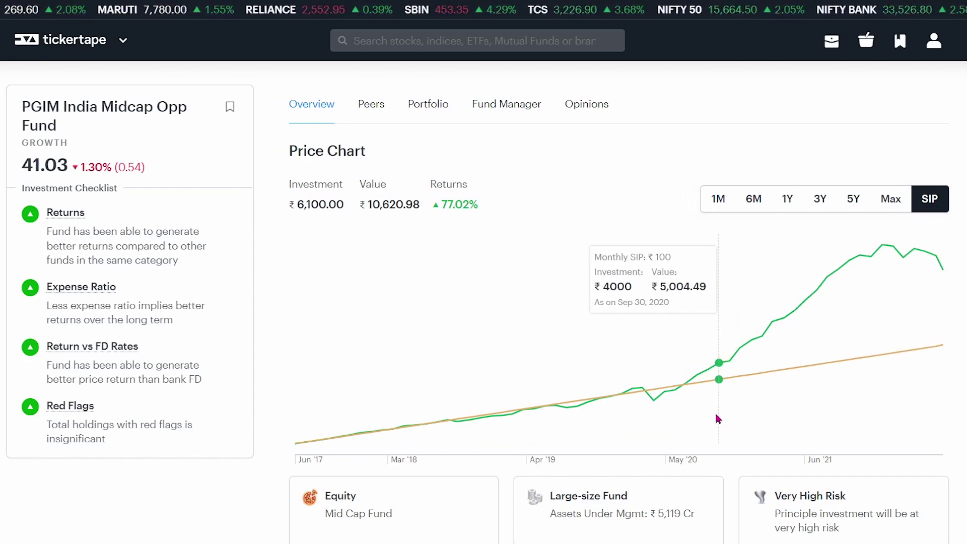
Look at the fund's peers and examine the asset allocation and sector distribution of its portfolio
{"action": "left_click", "coordinate": [372, 103]}
{"action": "left_click", "coordinate": [428, 103]}
{"action": "scroll", "coordinate": [463, 357], "scroll_direction": "down", "scroll_amount": 10}
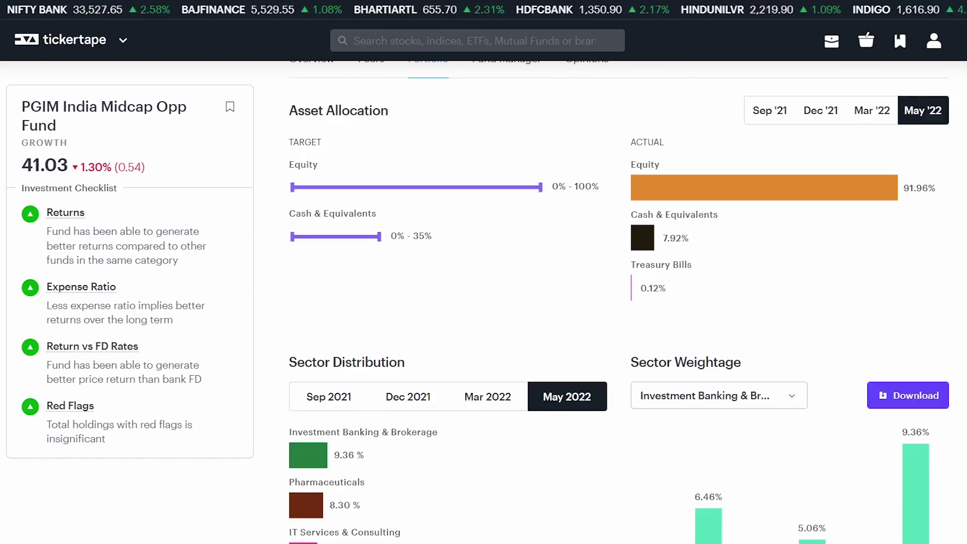
{"action": "scroll", "coordinate": [462, 357], "scroll_direction": "up", "scroll_amount": 9}
{"action": "scroll", "coordinate": [504, 383], "scroll_direction": "down", "scroll_amount": 4}
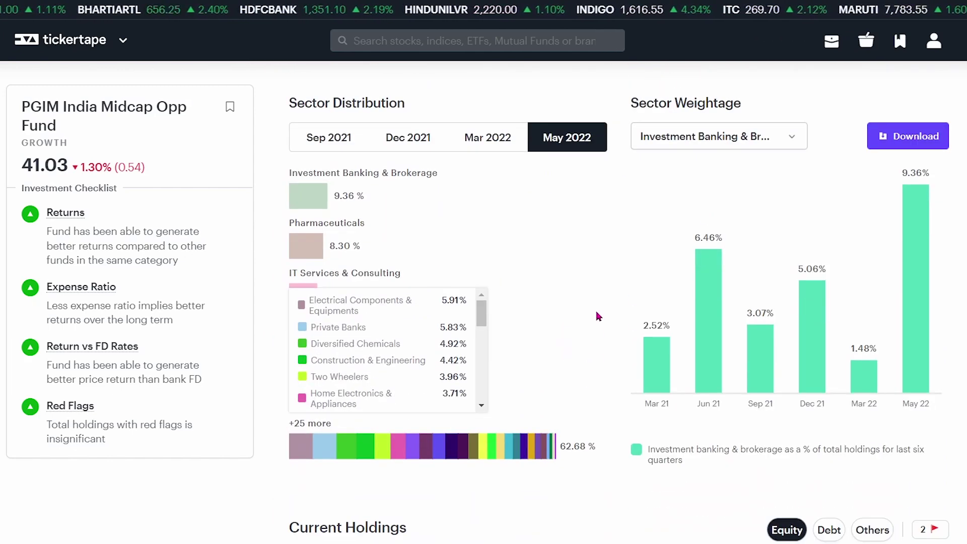
{"action": "left_click_drag", "start_coordinate": [481, 316], "coordinate": [507, 363]}
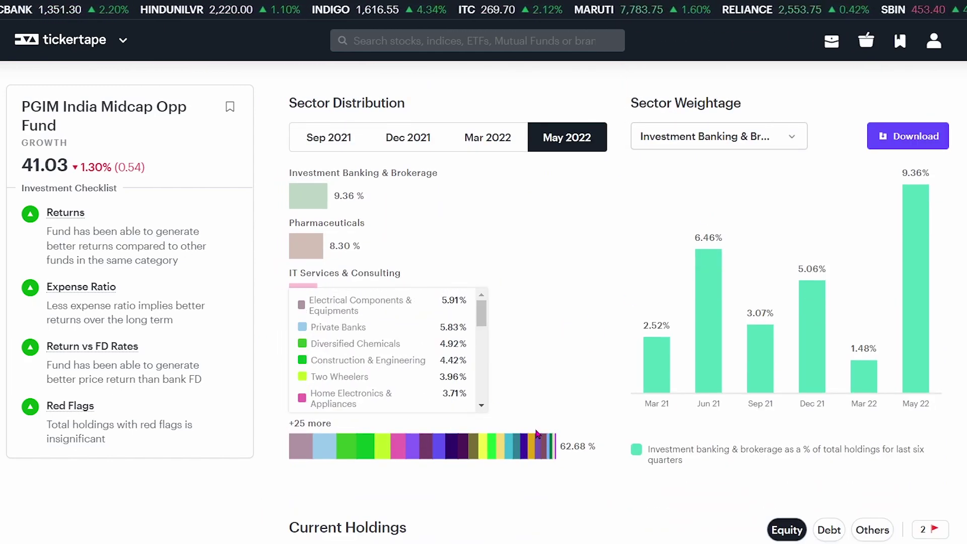
{"action": "scroll", "coordinate": [518, 297], "scroll_direction": "down", "scroll_amount": 4}
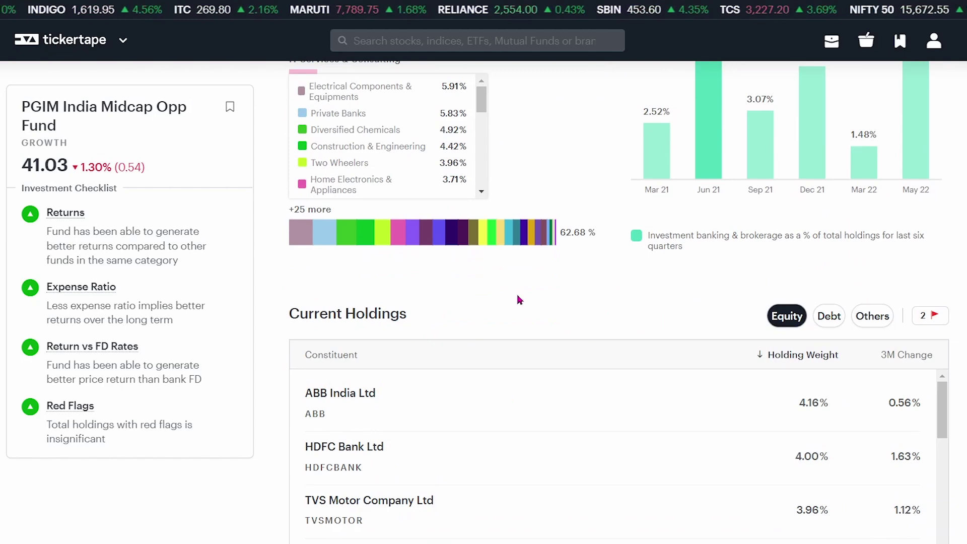
Review the fund's current Debt, Others and Equity holdings, reversing the holding weight sort order and restoring it
{"action": "scroll", "coordinate": [666, 417], "scroll_direction": "down", "scroll_amount": 4}
{"action": "left_click", "coordinate": [829, 124]}
{"action": "left_click", "coordinate": [872, 124]}
{"action": "left_click", "coordinate": [787, 126]}
{"action": "scroll", "coordinate": [643, 361], "scroll_direction": "down", "scroll_amount": 5}
{"action": "scroll", "coordinate": [624, 458], "scroll_direction": "up", "scroll_amount": 5}
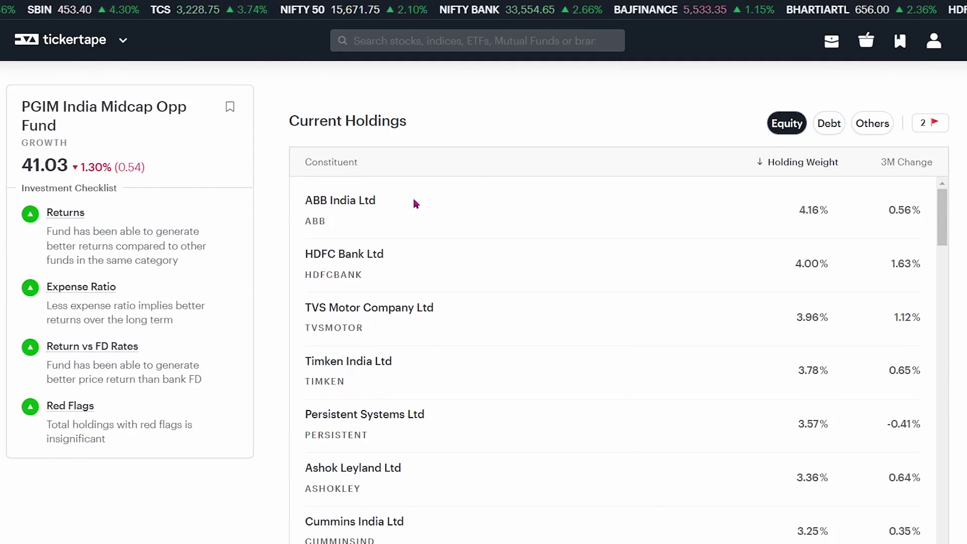
{"action": "left_click", "coordinate": [799, 162]}
{"action": "left_click", "coordinate": [799, 162]}
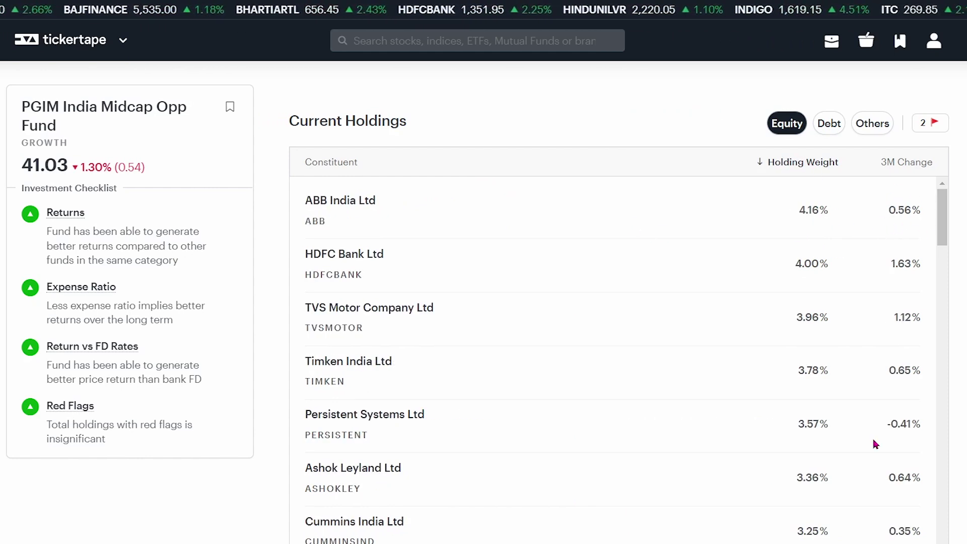
Return to the fund screener and expand the Expense Ratio (%) filter
{"action": "scroll", "coordinate": [688, 283], "scroll_direction": "up", "scroll_amount": 10}
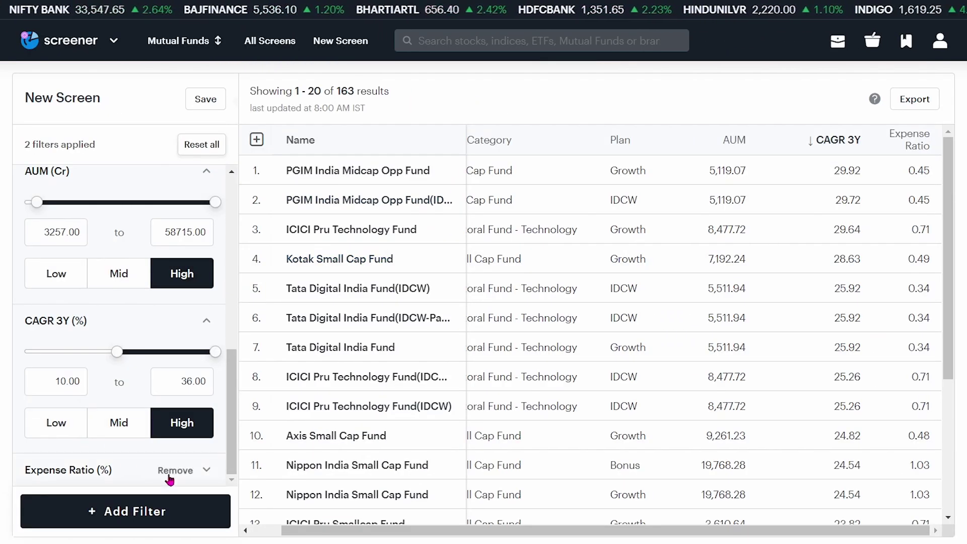
{"action": "scroll", "coordinate": [106, 417], "scroll_direction": "down", "scroll_amount": 2}
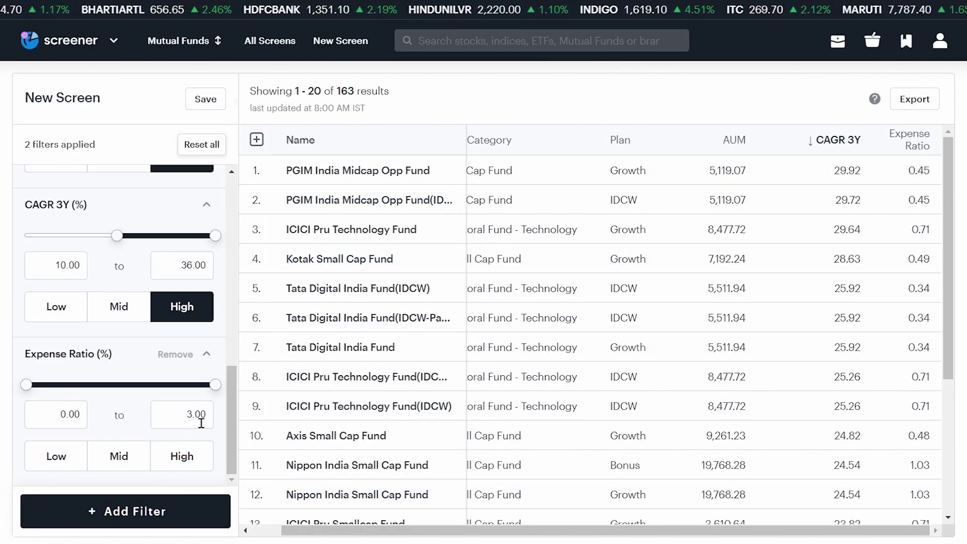